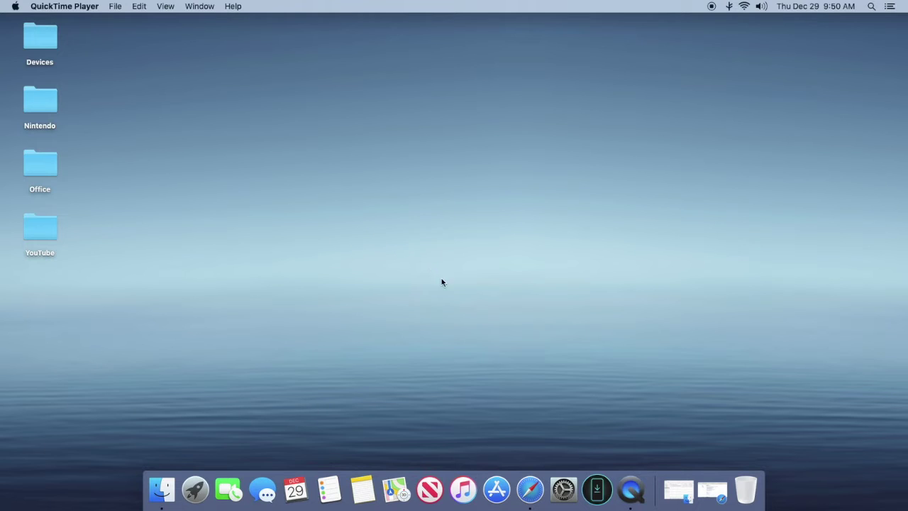
Step: Show the LeetDown Version 2.2 release assets in Safari, then open Finder's Downloads folder
click(712, 490)
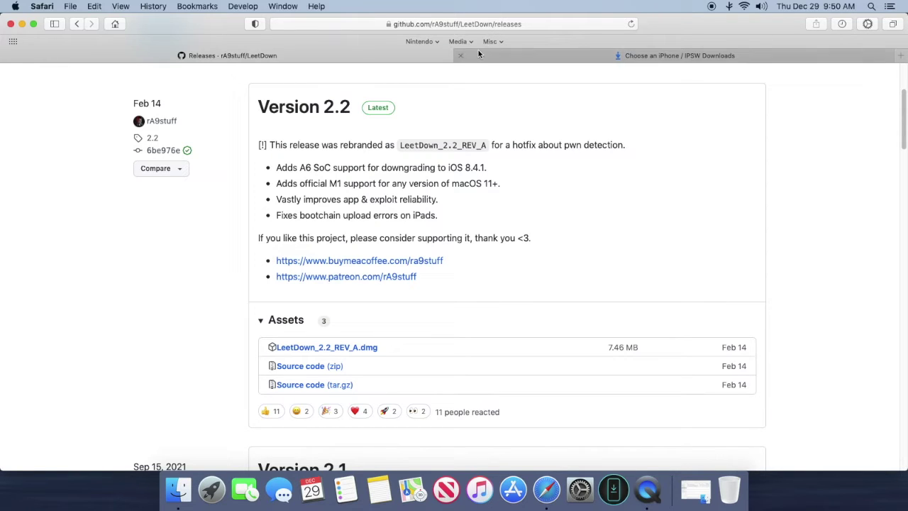
scroll(493, 188, up, 3)
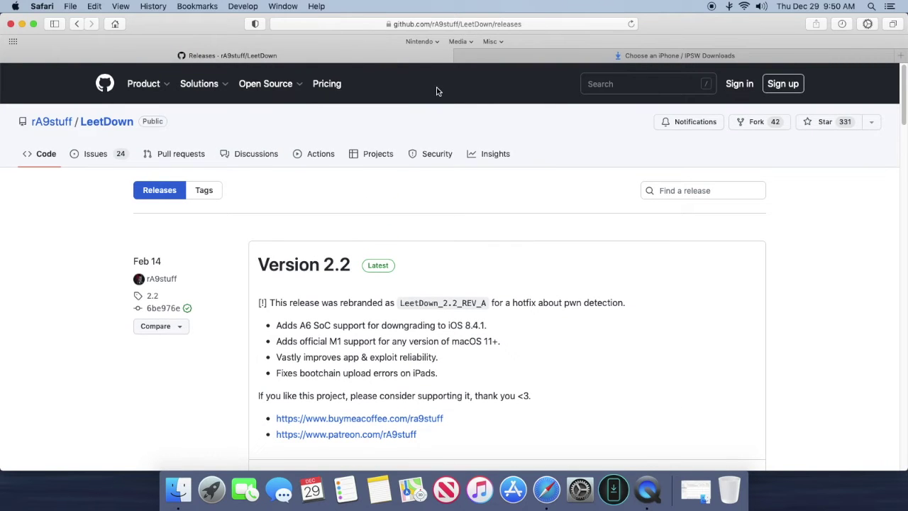
scroll(454, 213, down, 10)
scroll(462, 253, up, 10)
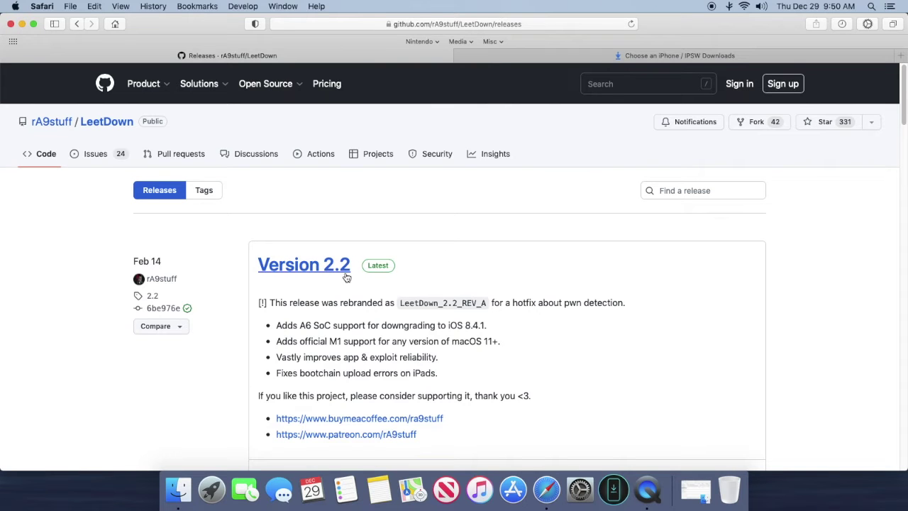
scroll(475, 263, down, 5)
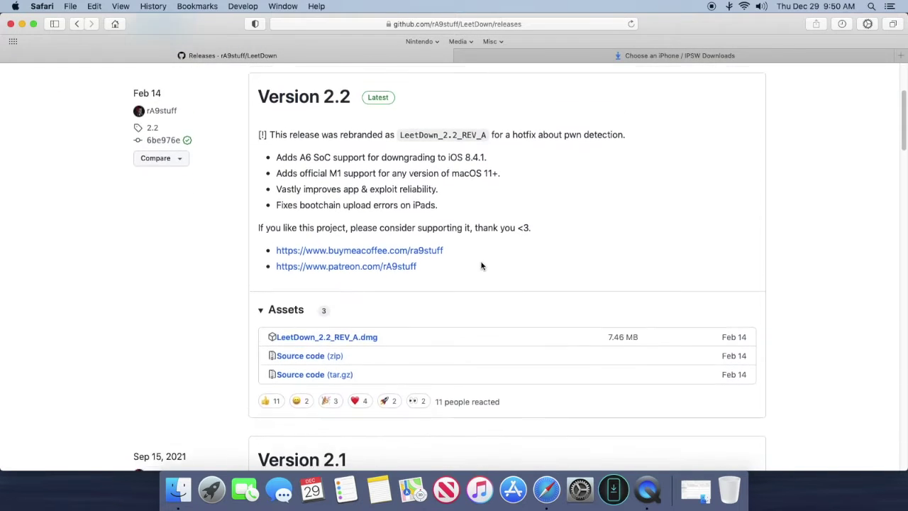
scroll(481, 266, up, 1)
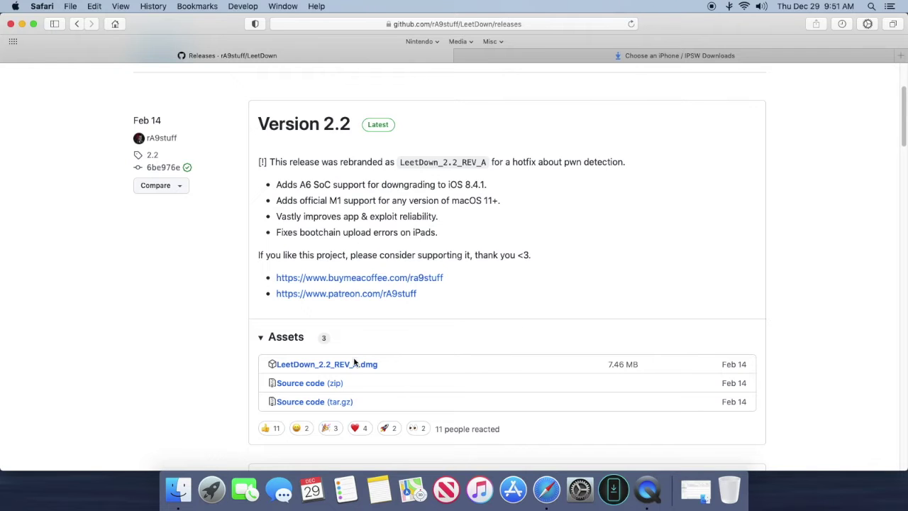
click(187, 488)
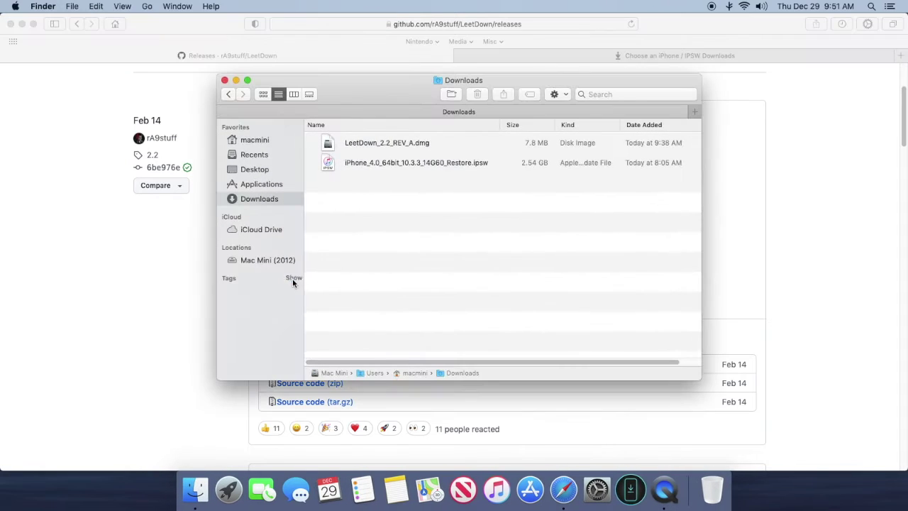
Step: Mount LeetDown_2.2_REV_A.dmg and copy LeetDown.app into Applications
double_click(366, 142)
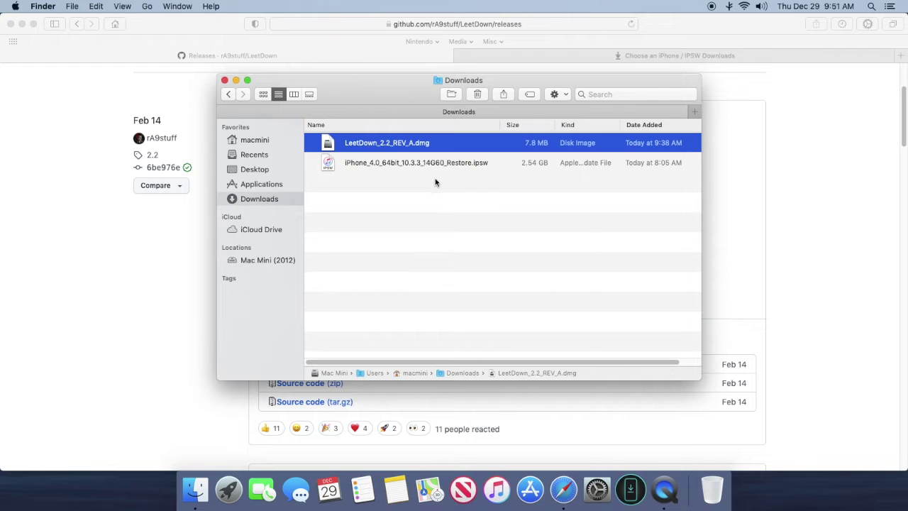
drag(486, 220, 474, 193)
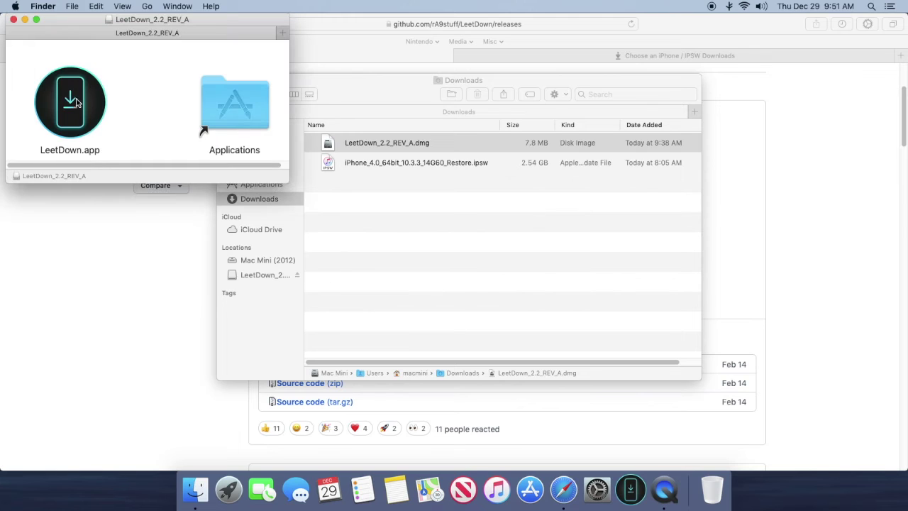
drag(71, 105, 106, 124)
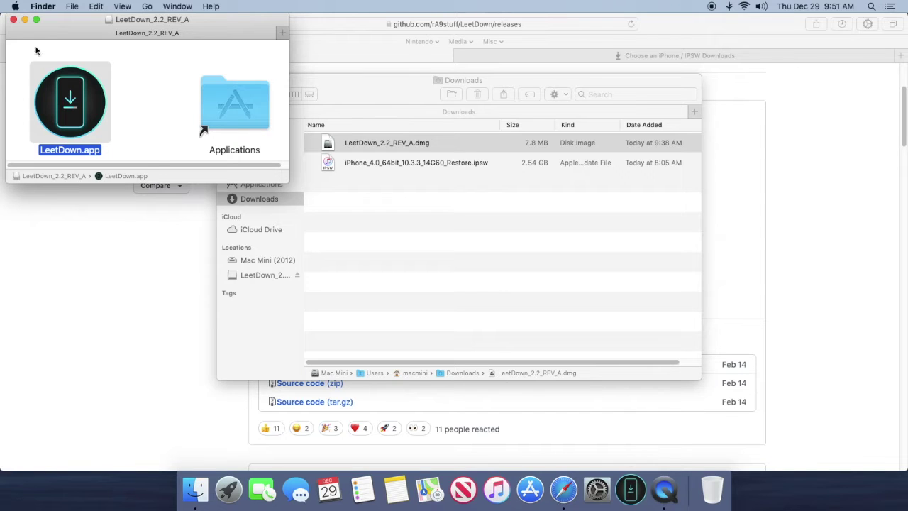
Step: Close and eject the LeetDown disk image, returning to Safari
click(14, 19)
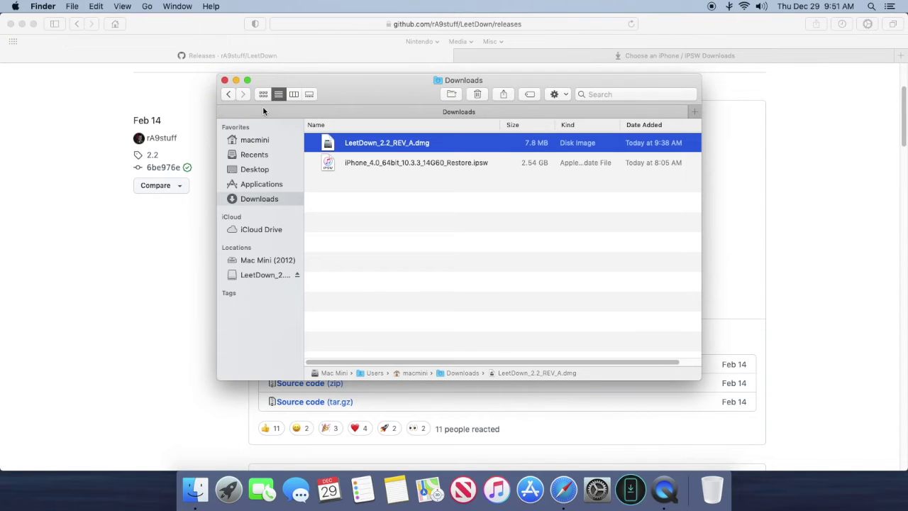
click(297, 277)
click(154, 121)
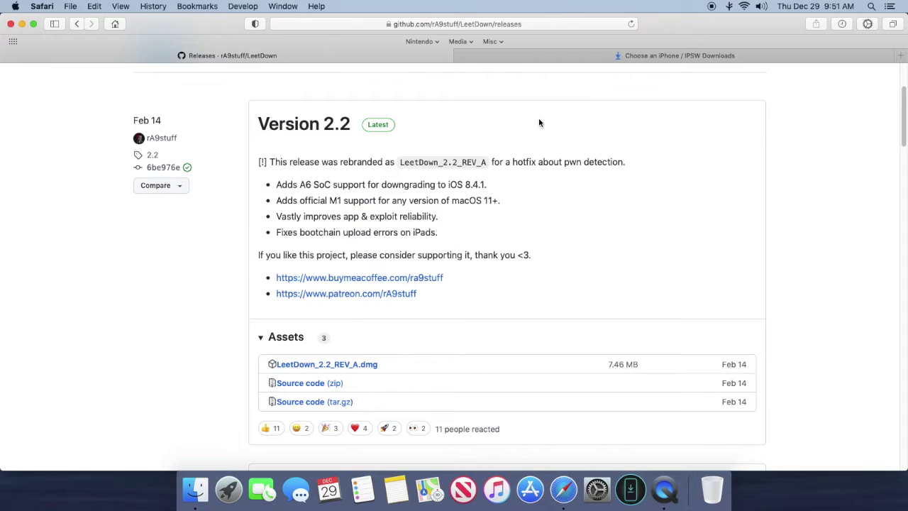
Step: Go to IPSW Downloads' Identify my Device page and select the empty Model Number field
click(648, 56)
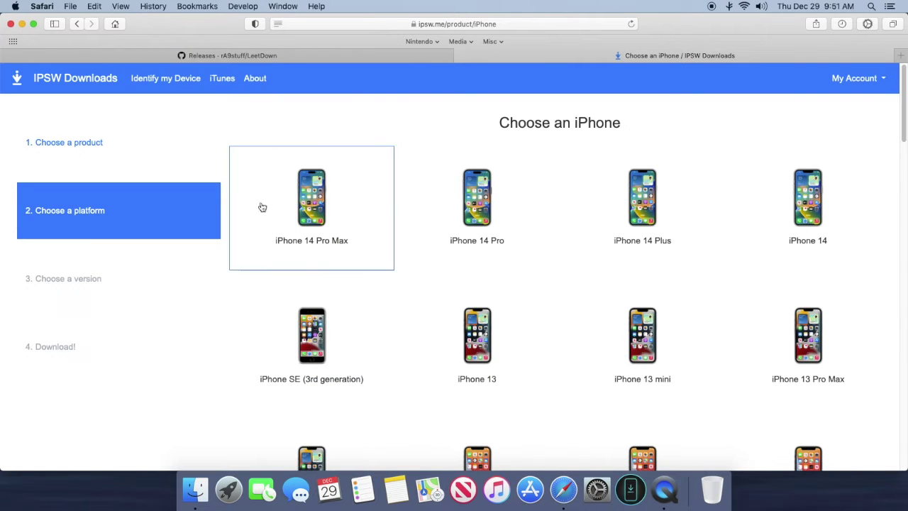
click(117, 164)
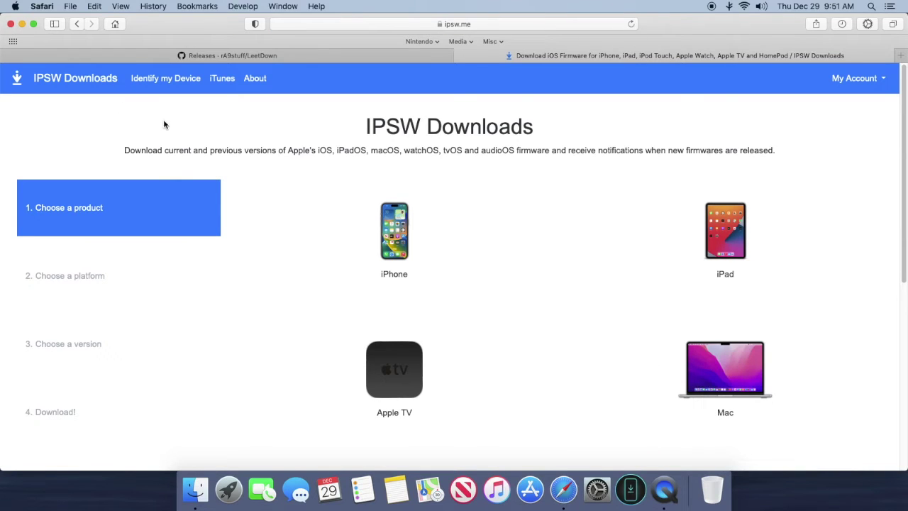
click(168, 80)
scroll(312, 309, down, 3)
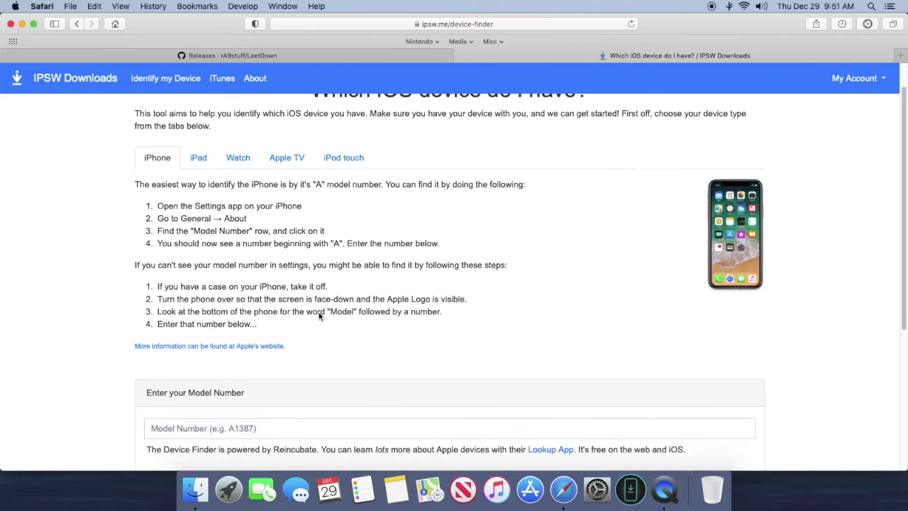
click(386, 374)
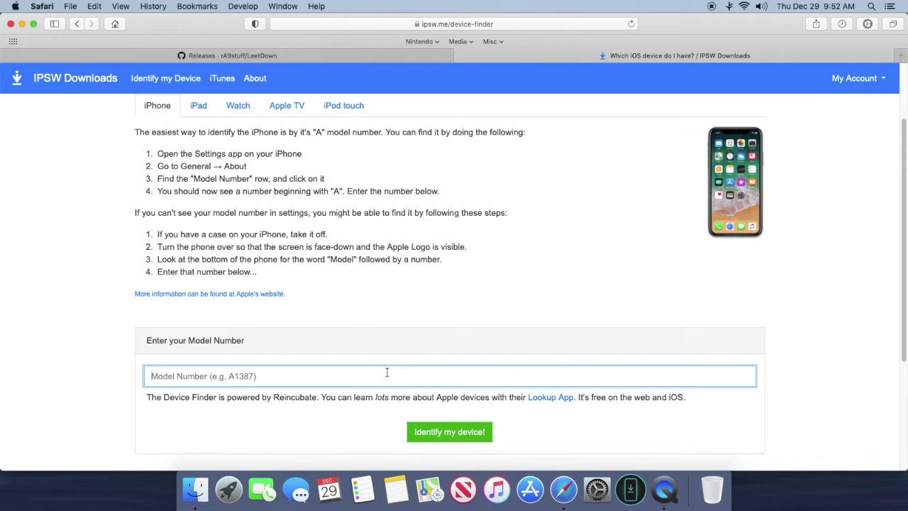
text(a1533)
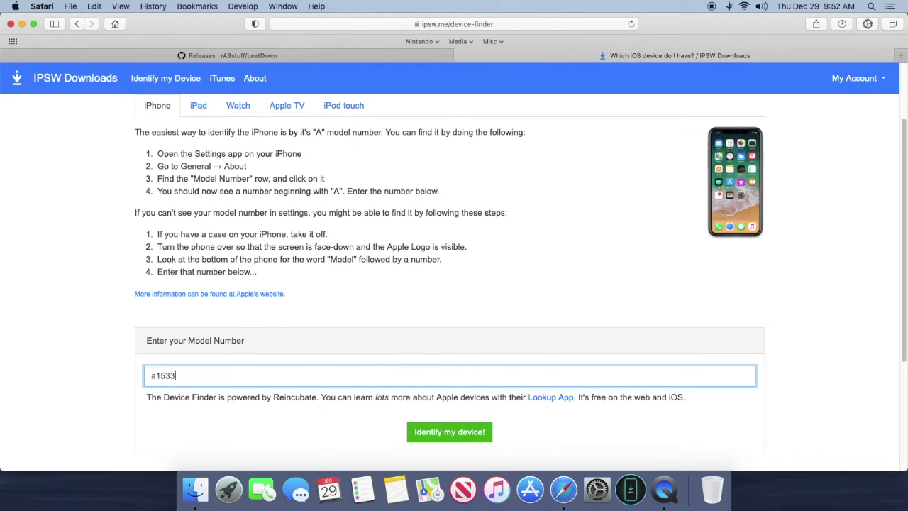
click(432, 431)
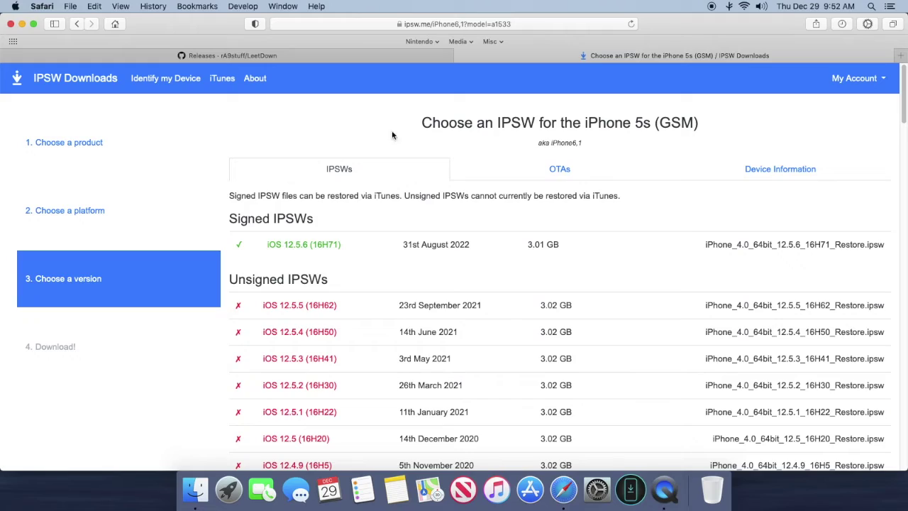
scroll(486, 351, down, 15)
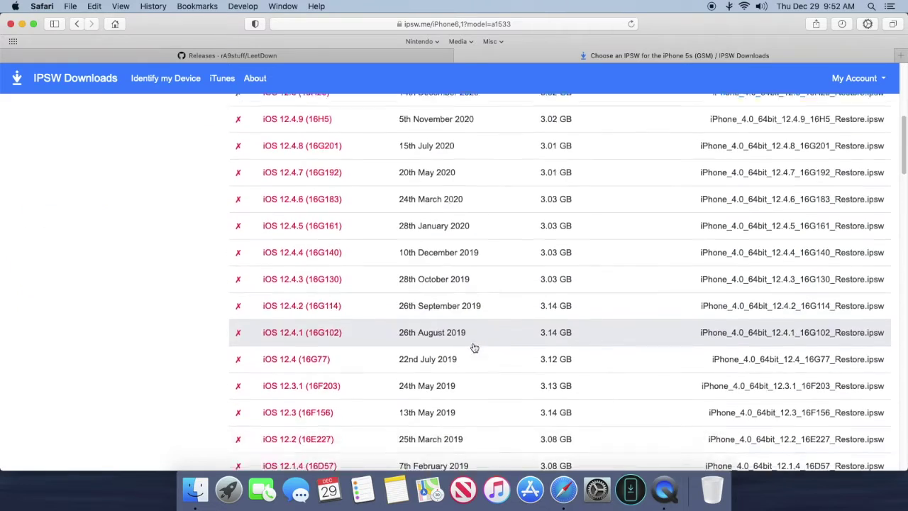
scroll(482, 346, up, 15)
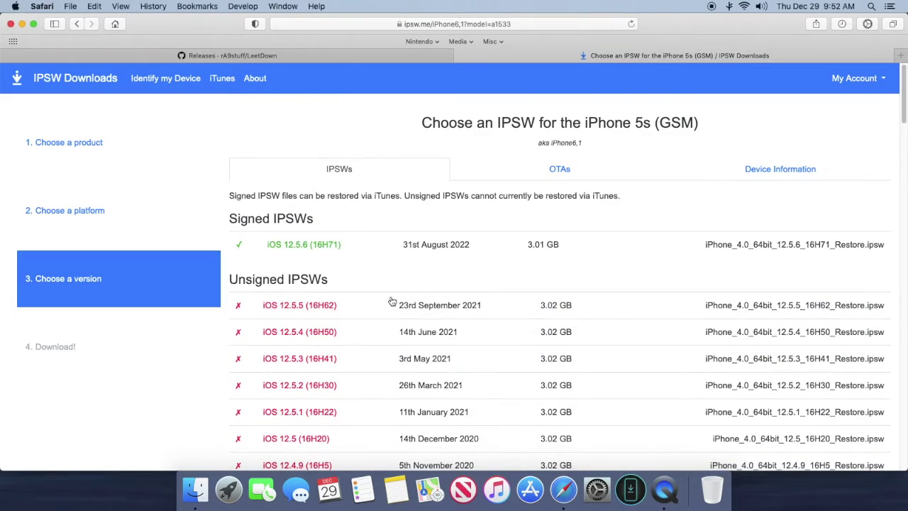
scroll(443, 323, down, 15)
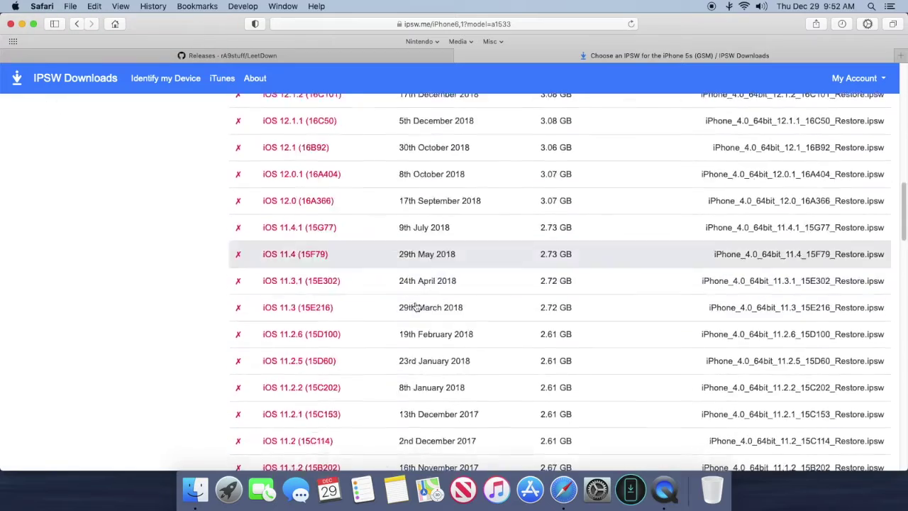
scroll(429, 356, down, 3)
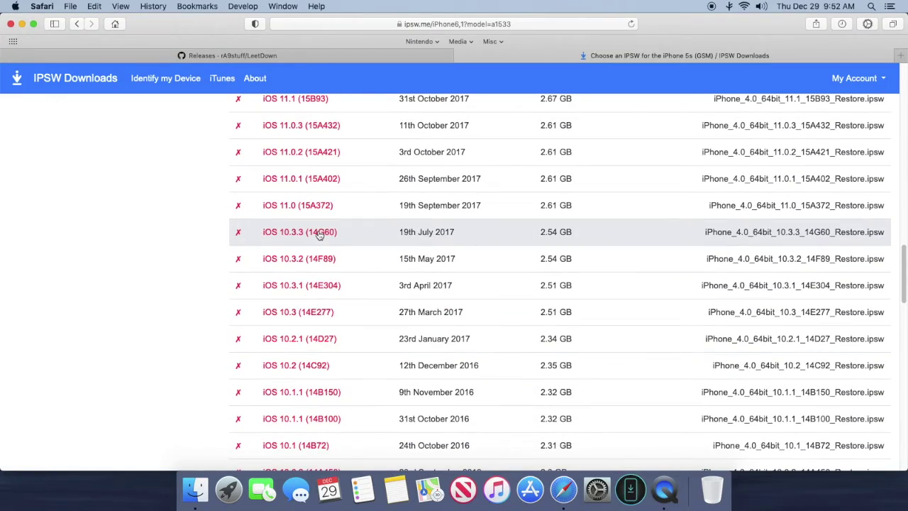
click(330, 237)
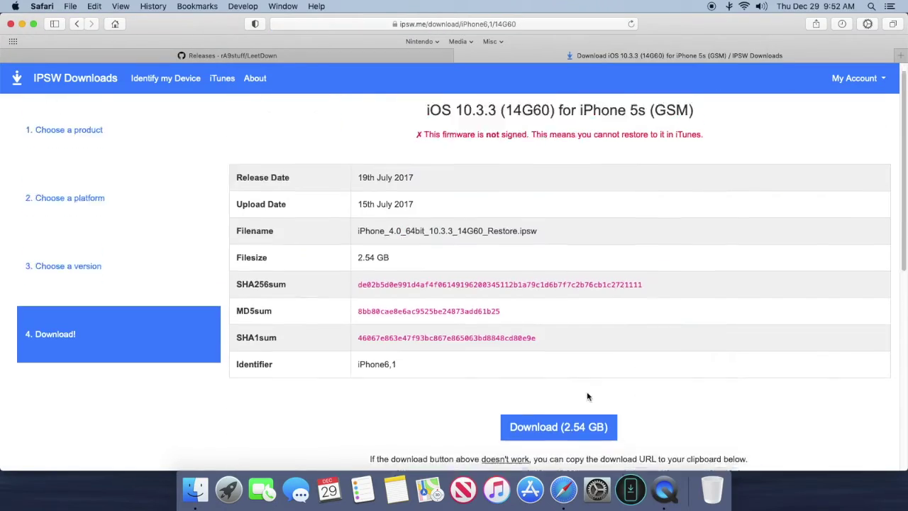
scroll(568, 362, down, 3)
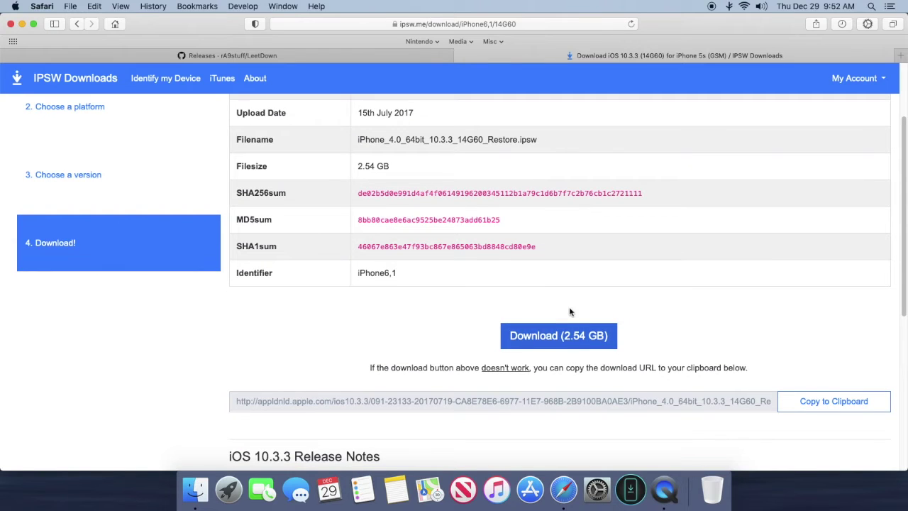
scroll(664, 328, up, 3)
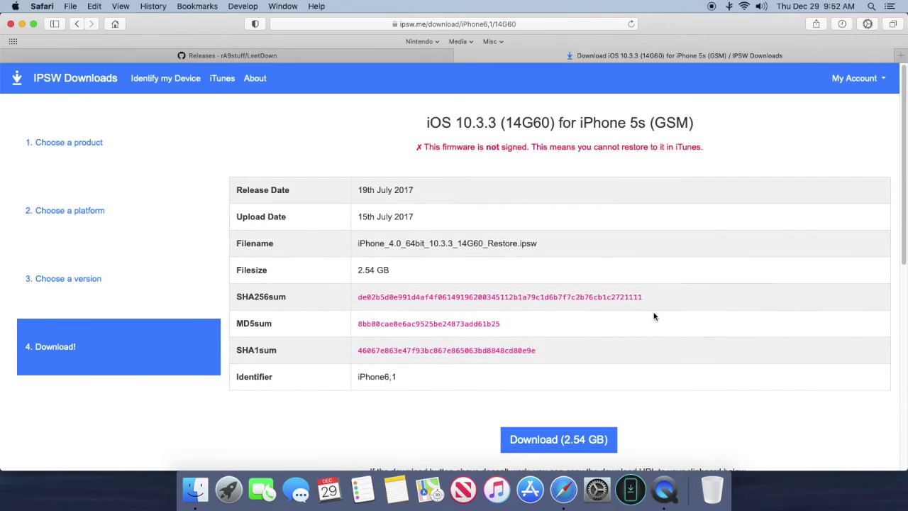
drag(423, 147, 552, 150)
click(538, 147)
click(76, 25)
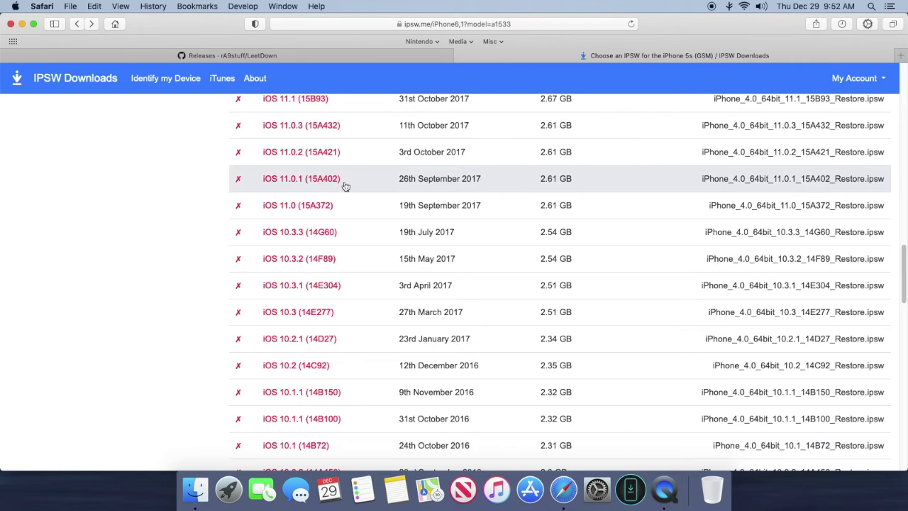
scroll(335, 288, down, 8)
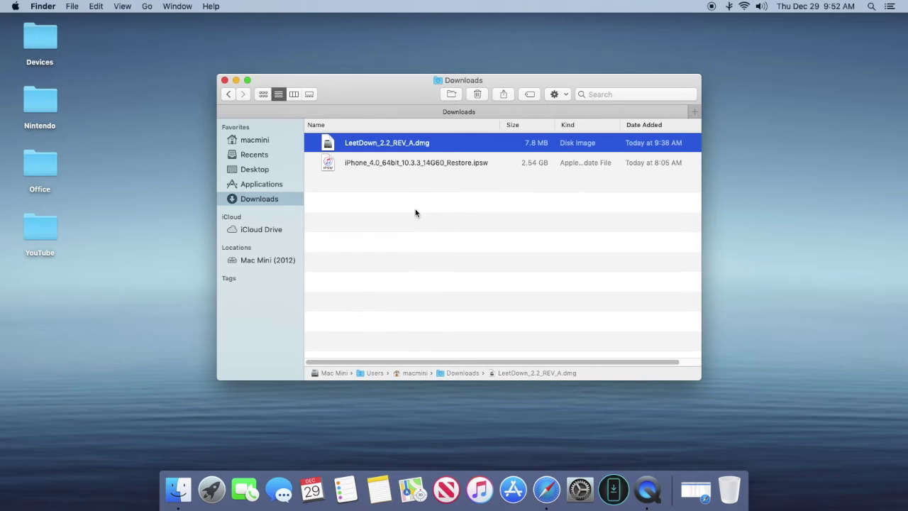
Step: Launch LeetDown from the Dock and place it beside the Downloads window
drag(533, 91, 675, 81)
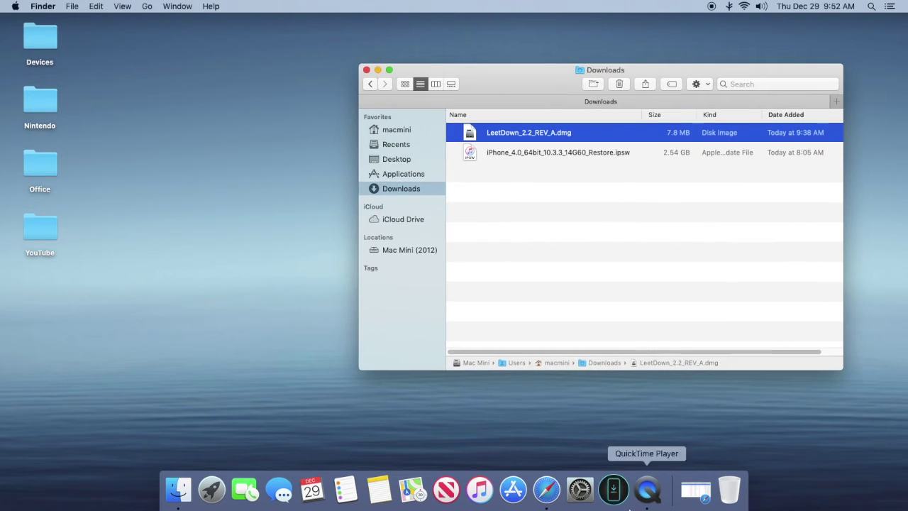
click(613, 489)
drag(492, 138, 241, 87)
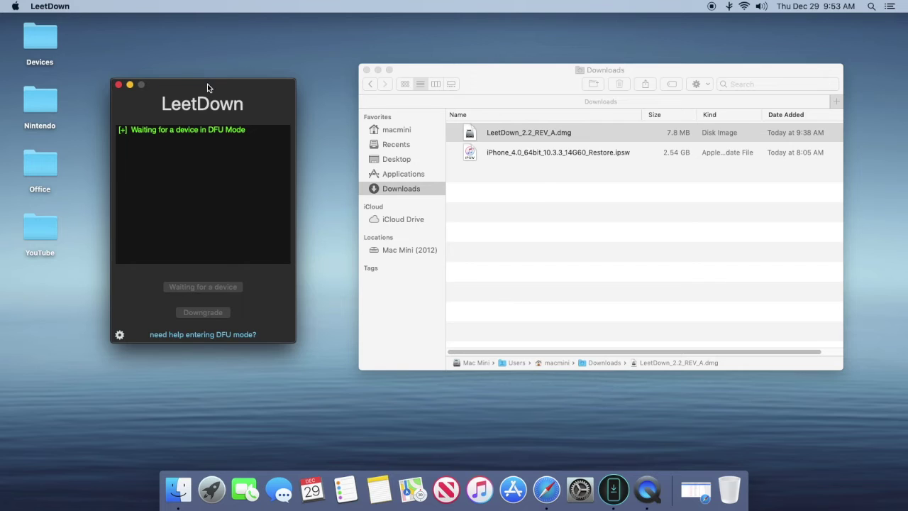
click(551, 174)
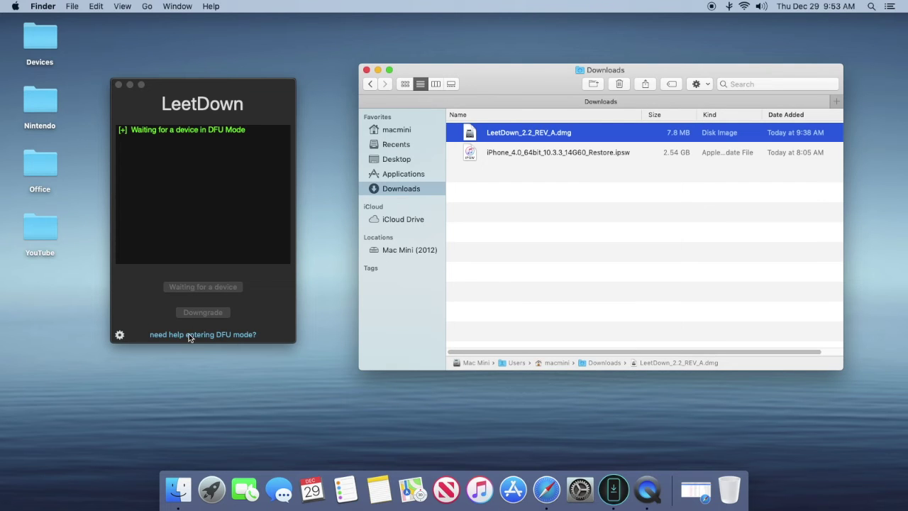
click(238, 337)
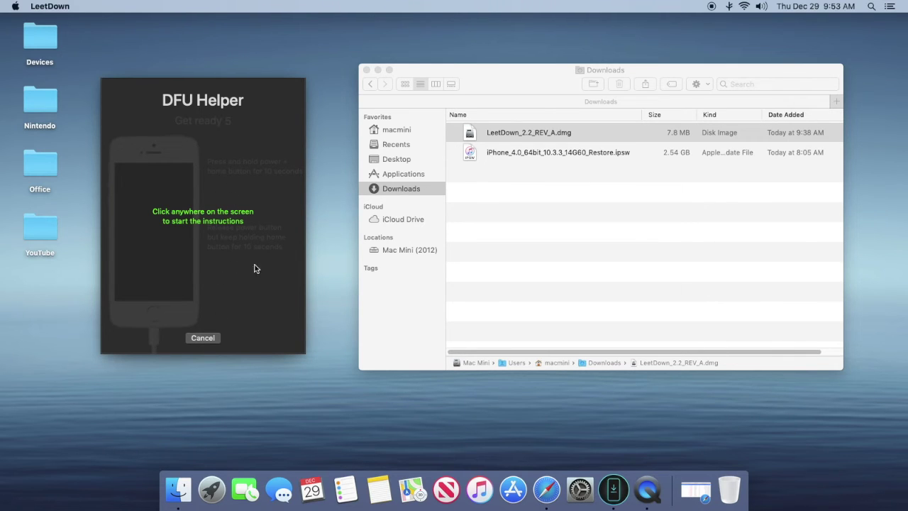
click(215, 338)
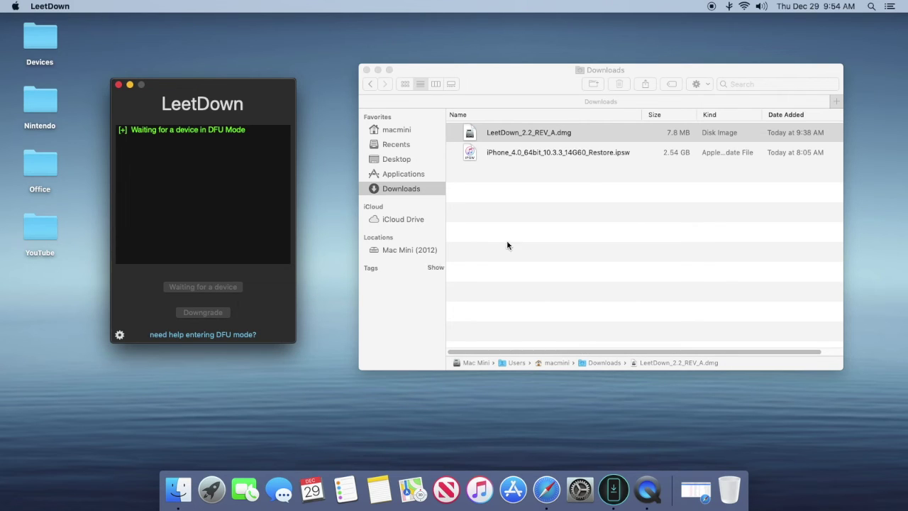
Step: Bring Downloads forward and select iPhone_4.0_64bit_10.3.3_14G60_Restore.ipsw
click(577, 157)
click(510, 153)
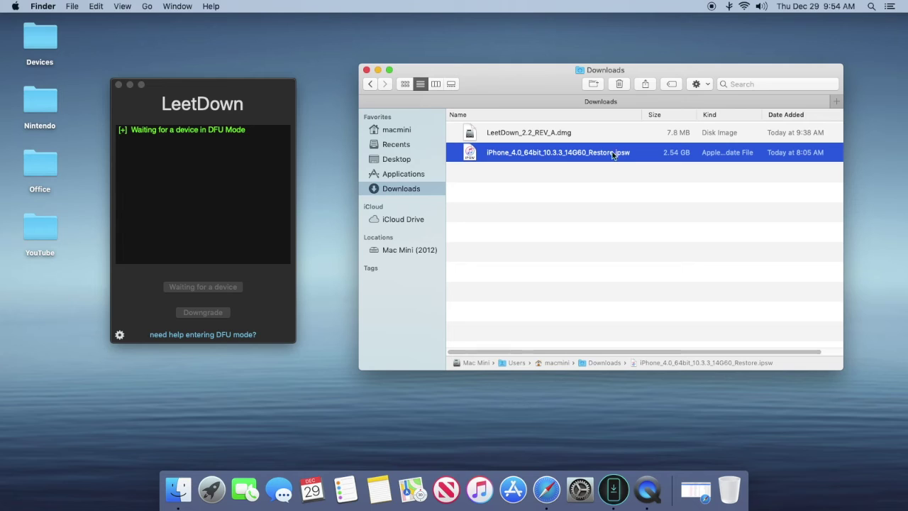